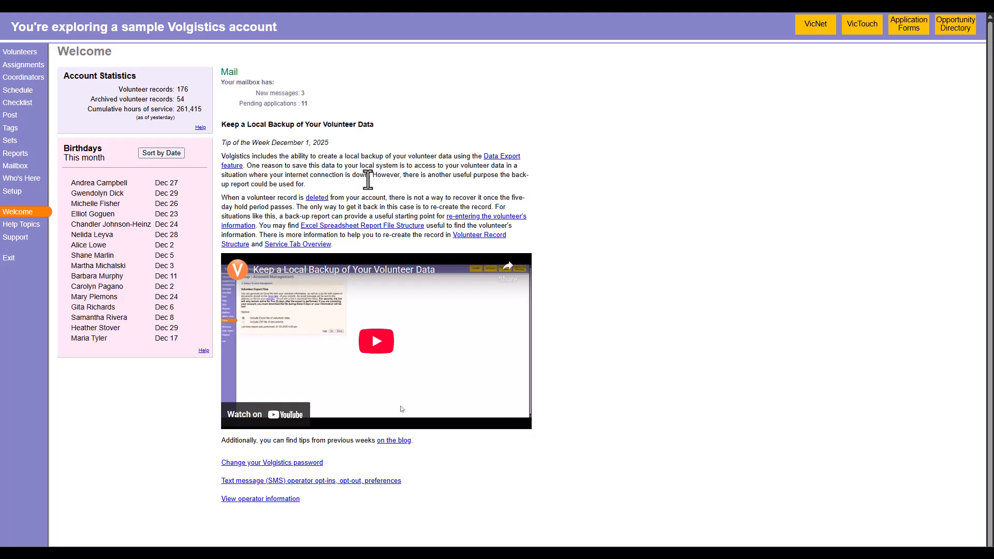
Open a volunteer's record from the B listing and check the date of last activity in the statistics.
{"action": "left_click", "coordinate": [19, 52]}
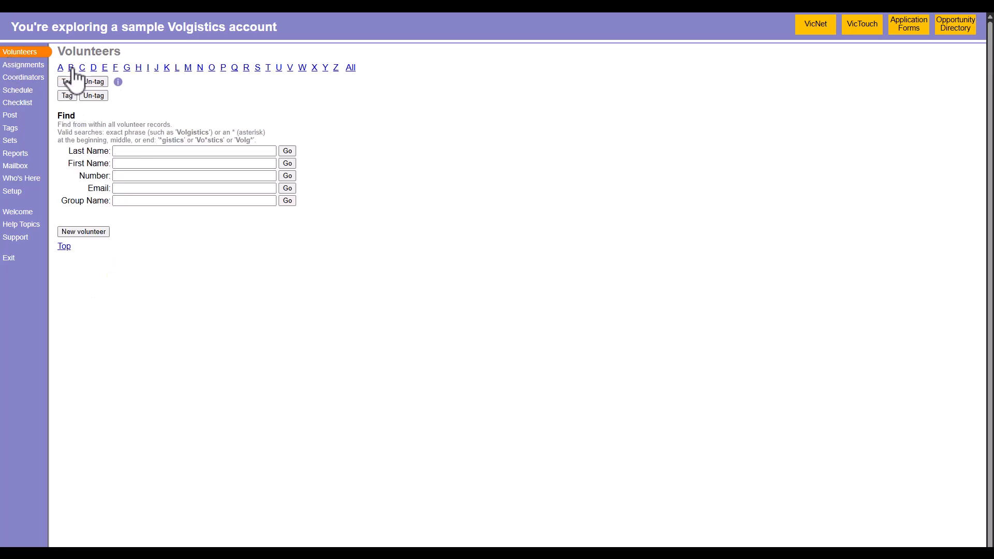
{"action": "left_click", "coordinate": [73, 69]}
{"action": "left_click", "coordinate": [99, 174]}
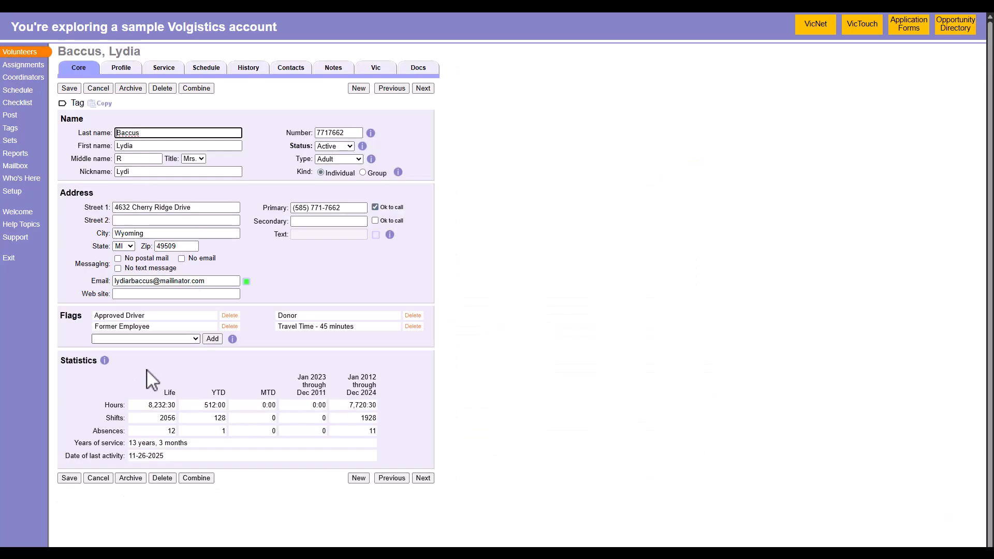
{"action": "left_click_drag", "start_coordinate": [166, 458], "coordinate": [126, 458]}
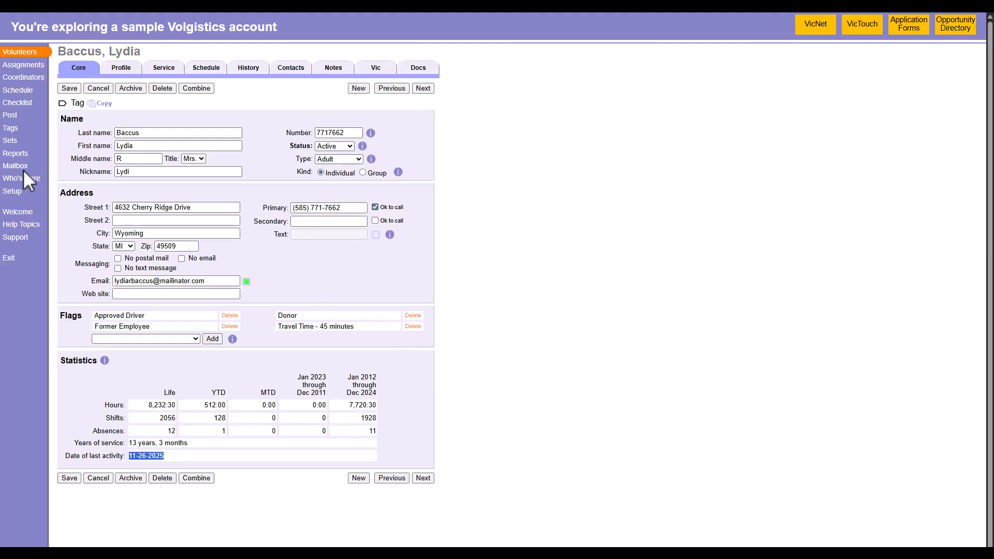
Create a new Excel Spreadsheet report that includes both non-archived and archived volunteer records, with volunteer names in child records.
{"action": "left_click", "coordinate": [15, 154]}
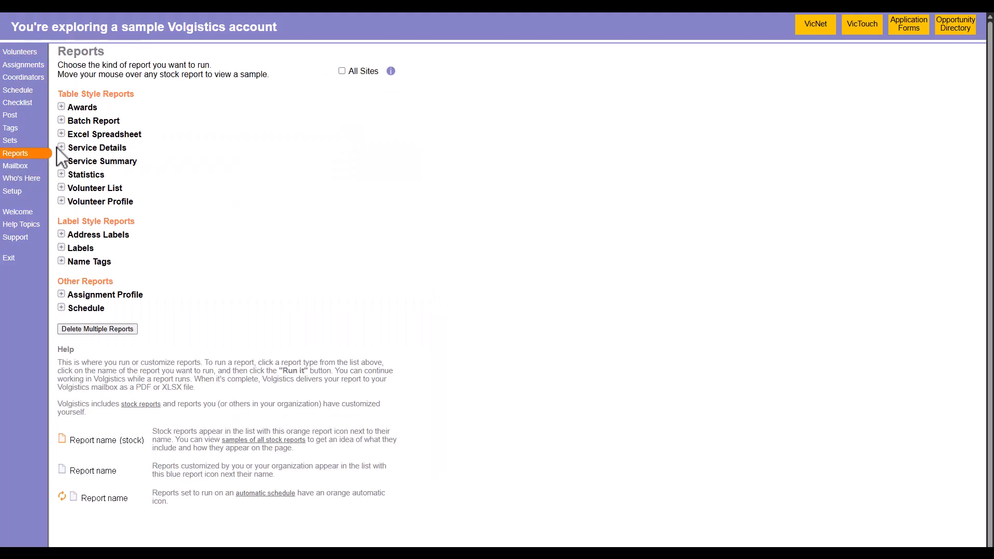
{"action": "left_click", "coordinate": [62, 134]}
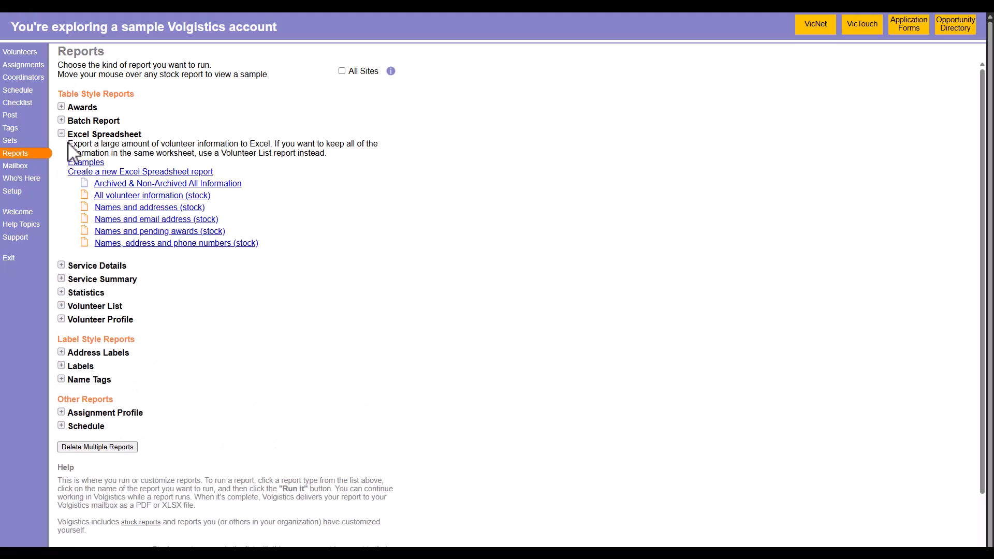
{"action": "left_click", "coordinate": [147, 171]}
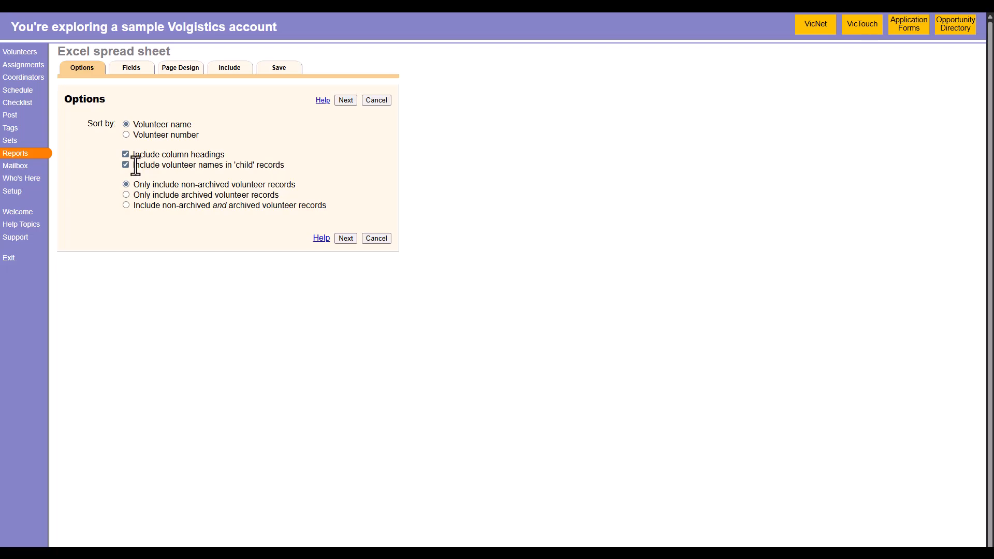
{"action": "left_click_drag", "start_coordinate": [134, 165], "coordinate": [283, 167]}
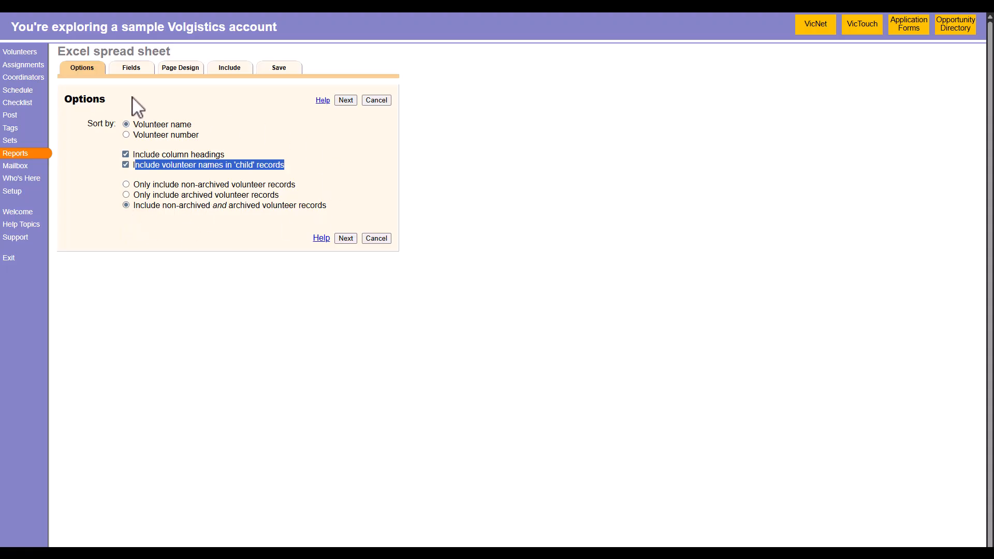
Include the "Last name, First name" core field and the Service "From date" field in the spreadsheet report.
{"action": "left_click", "coordinate": [133, 72]}
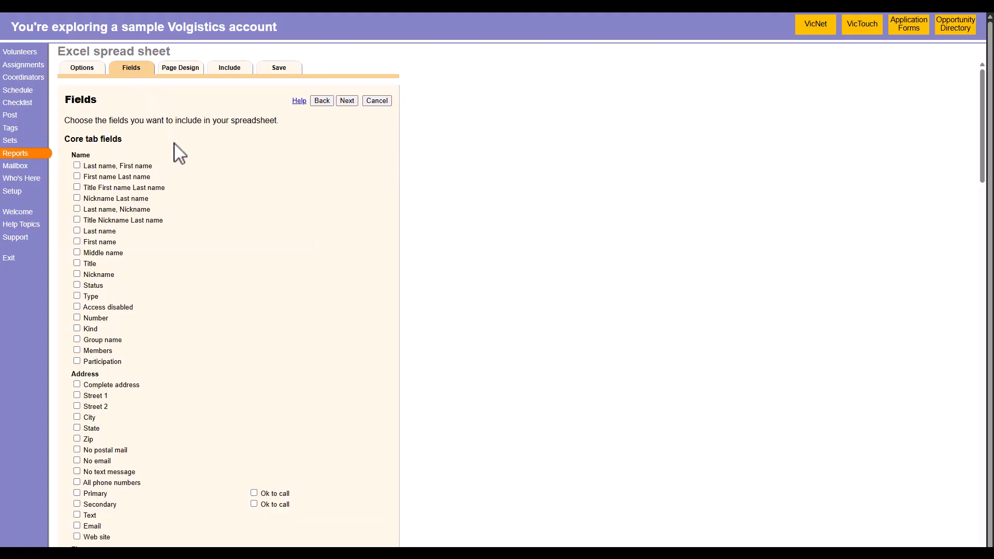
{"action": "left_click", "coordinate": [77, 165]}
{"action": "scroll", "coordinate": [137, 262], "scroll_direction": "down", "scroll_amount": 15}
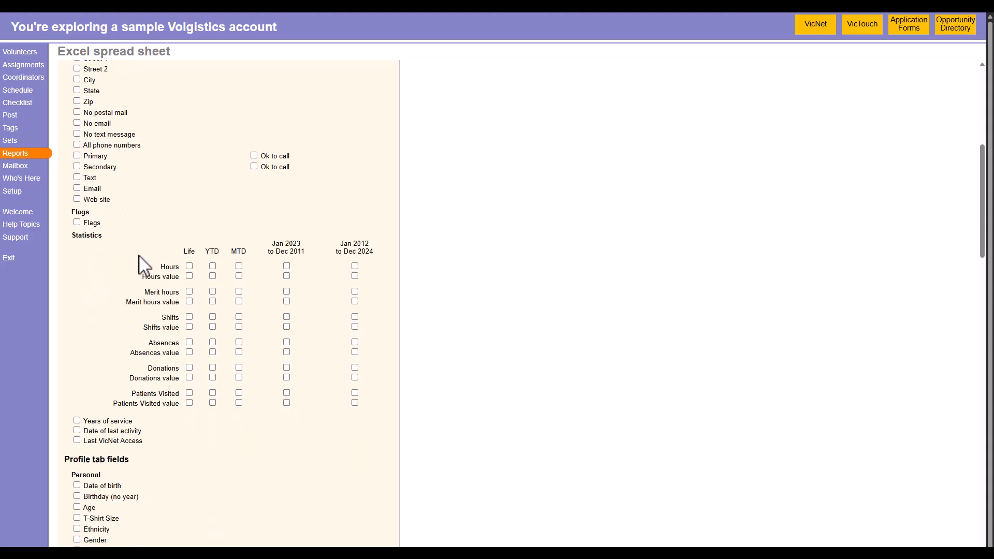
{"action": "scroll", "coordinate": [146, 266], "scroll_direction": "down", "scroll_amount": 2}
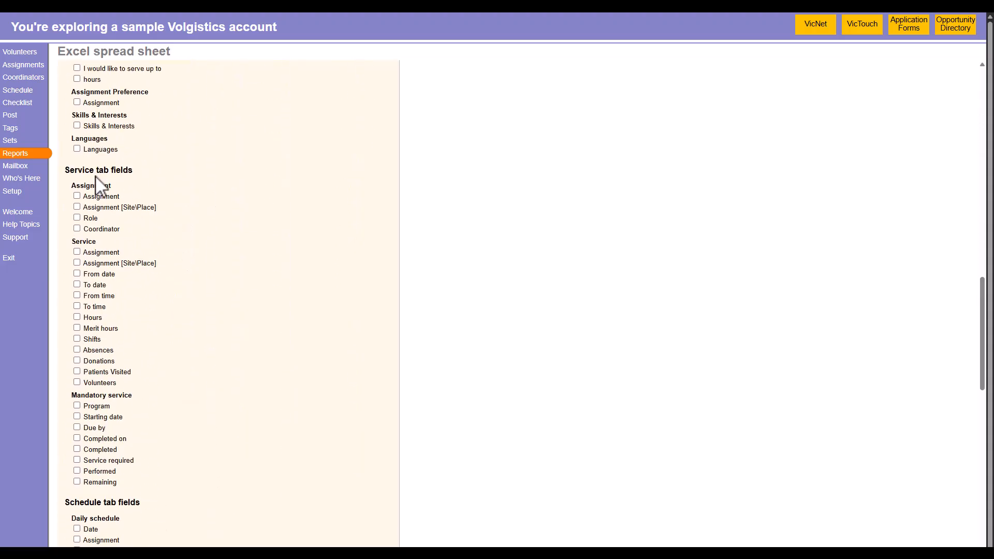
{"action": "left_click", "coordinate": [76, 274]}
{"action": "scroll", "coordinate": [288, 294], "scroll_direction": "up", "scroll_amount": 6}
{"action": "scroll", "coordinate": [288, 299], "scroll_direction": "up", "scroll_amount": 14}
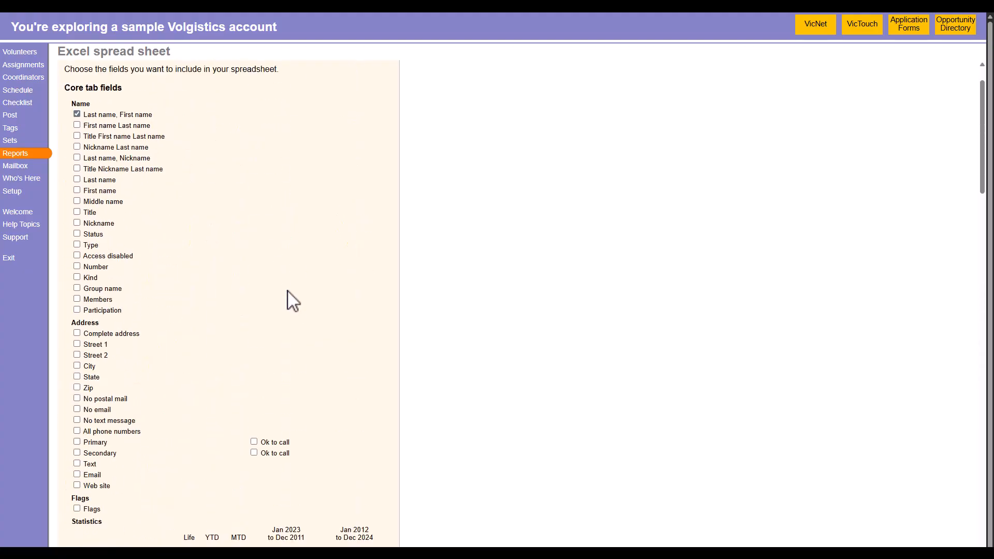
Include volunteers of any status, type, kind and flag in the report, and set the service range to all service entries.
{"action": "left_click", "coordinate": [230, 68]}
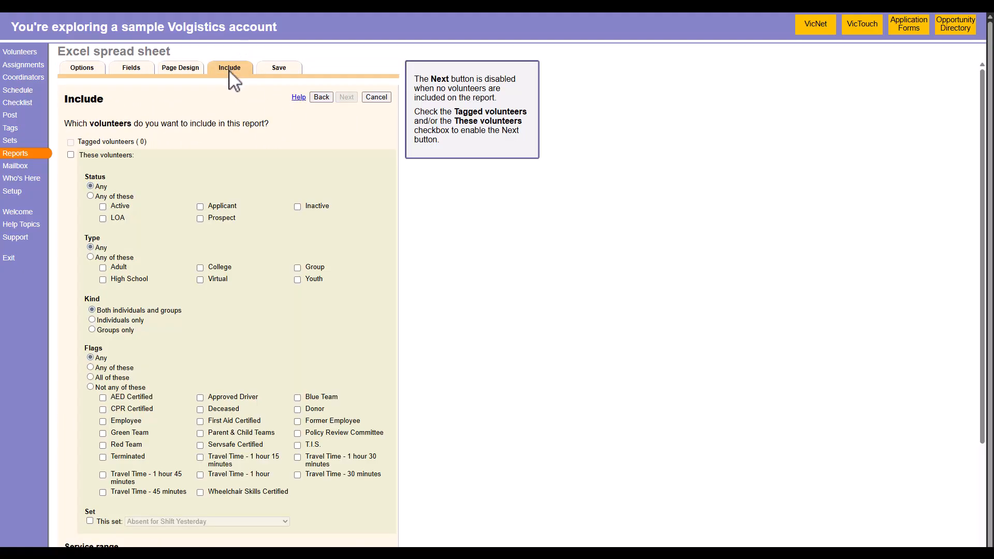
{"action": "left_click", "coordinate": [71, 154]}
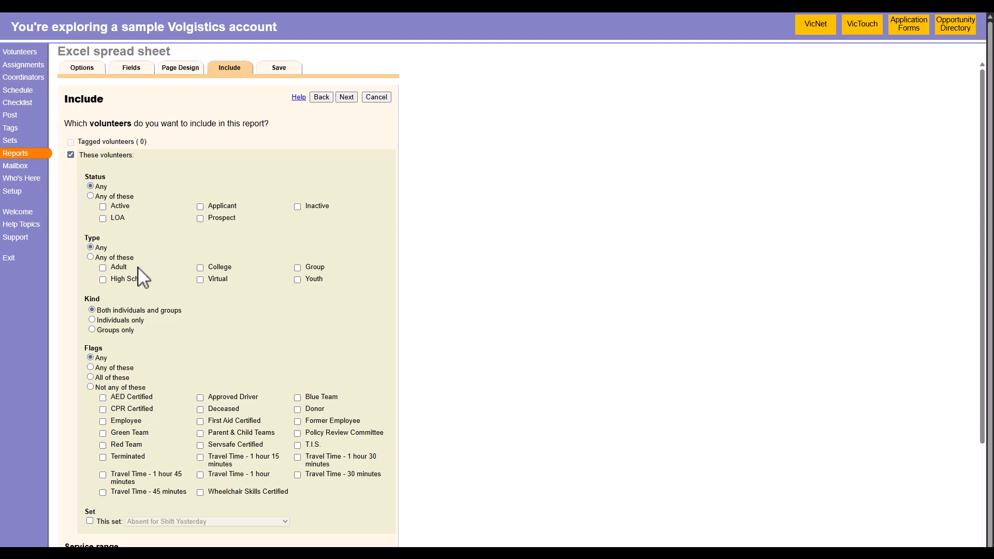
{"action": "scroll", "coordinate": [147, 327], "scroll_direction": "down", "scroll_amount": 3}
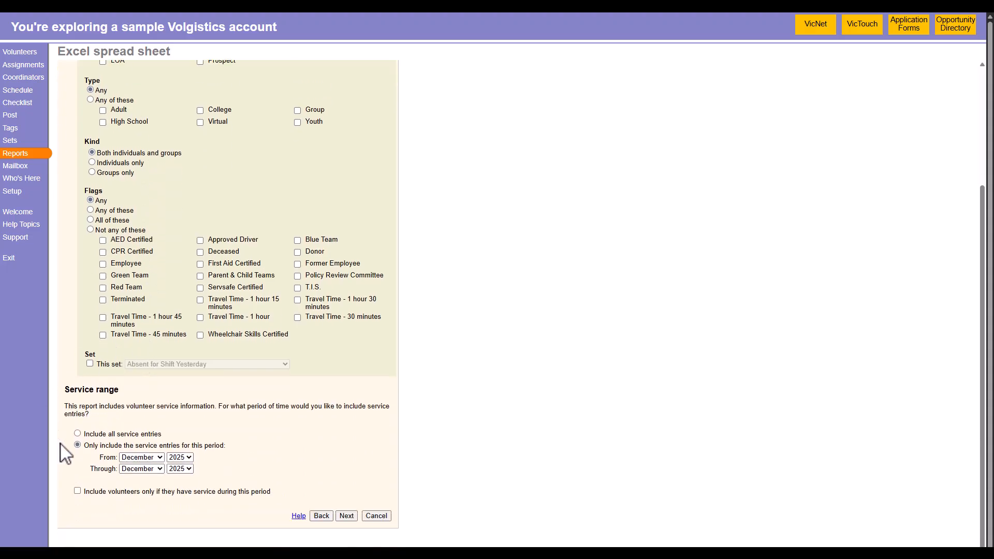
{"action": "left_click", "coordinate": [78, 434]}
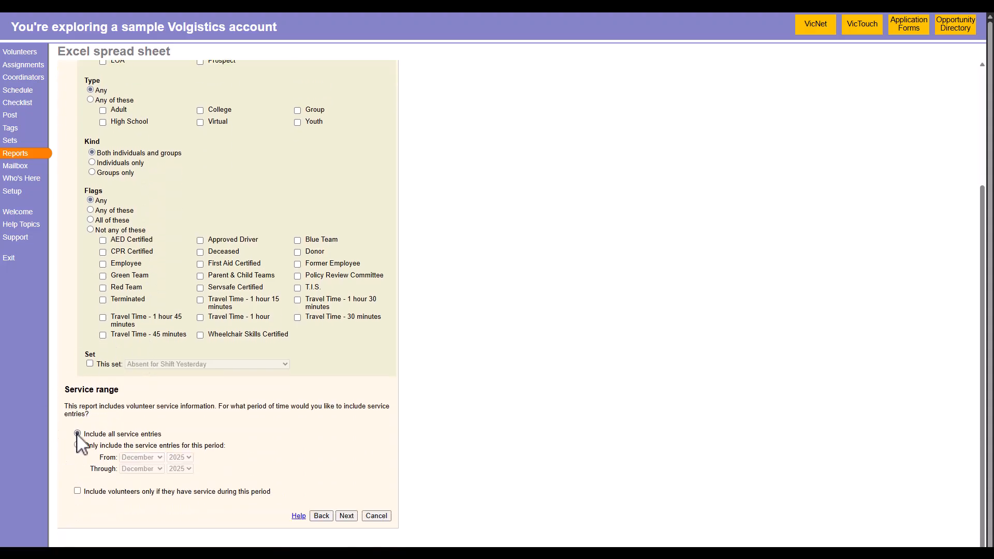
{"action": "scroll", "coordinate": [262, 455], "scroll_direction": "up", "scroll_amount": 3}
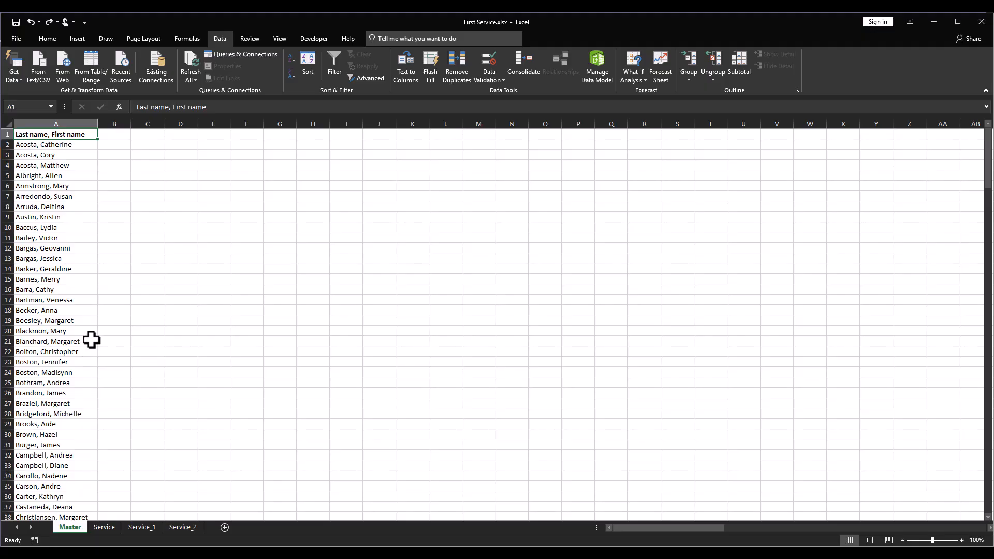
Switch to the First Service.xlsx workbook in Excel and review the Service, Service_1 and Service_2 sheets.
{"action": "left_click", "coordinate": [96, 529]}
{"action": "left_click", "coordinate": [144, 528]}
{"action": "left_click", "coordinate": [183, 527]}
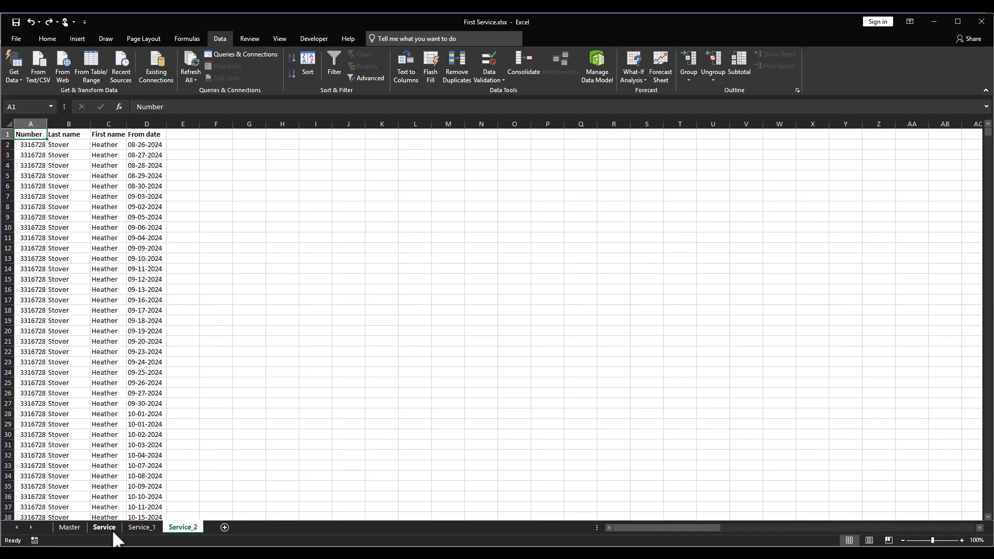
Copy all service entries on the Service_1 sheet from cell A2 to the last row, leaving out the header row.
{"action": "left_click", "coordinate": [141, 527]}
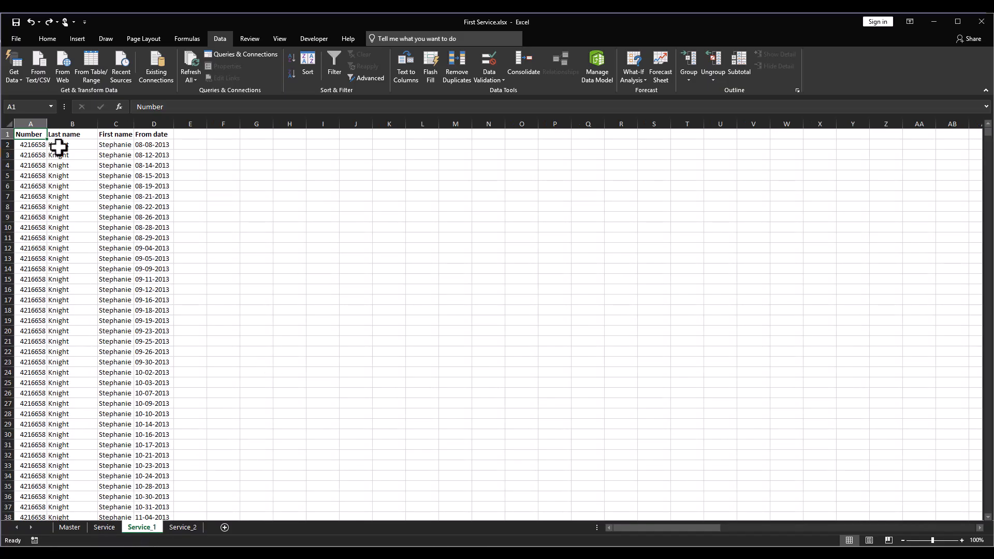
{"action": "left_click", "coordinate": [29, 146]}
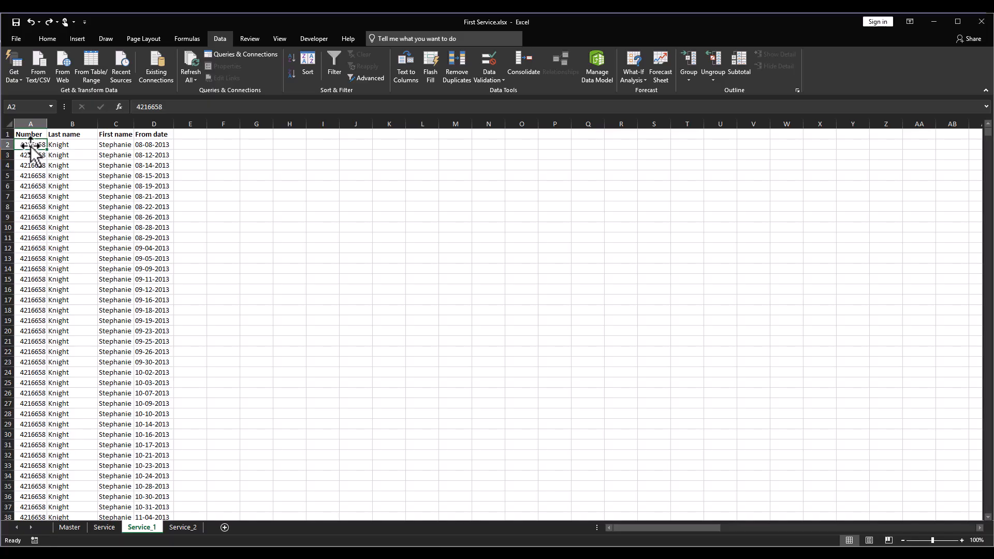
{"action": "key", "text": "ctrl+shift+Right"}
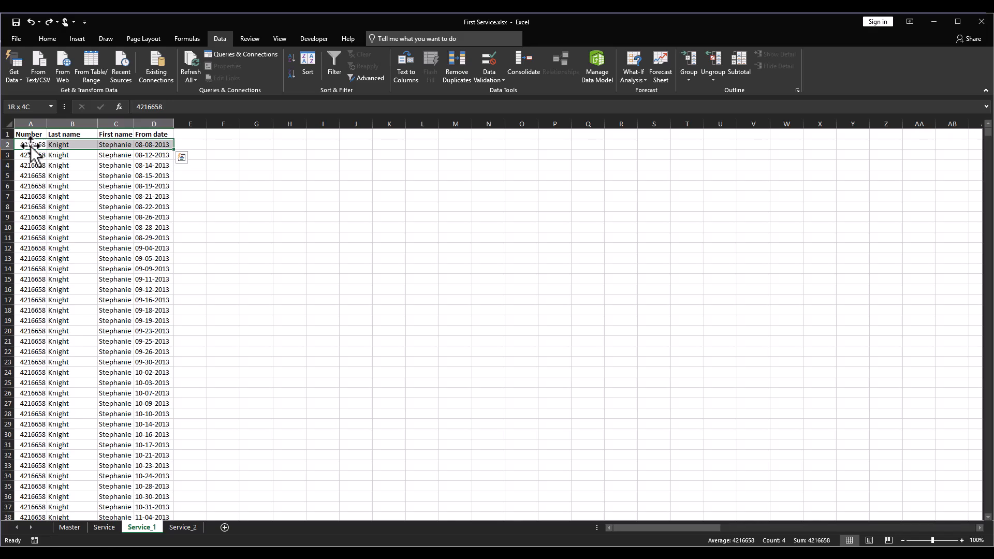
{"action": "key", "text": "ctrl+shift+Down"}
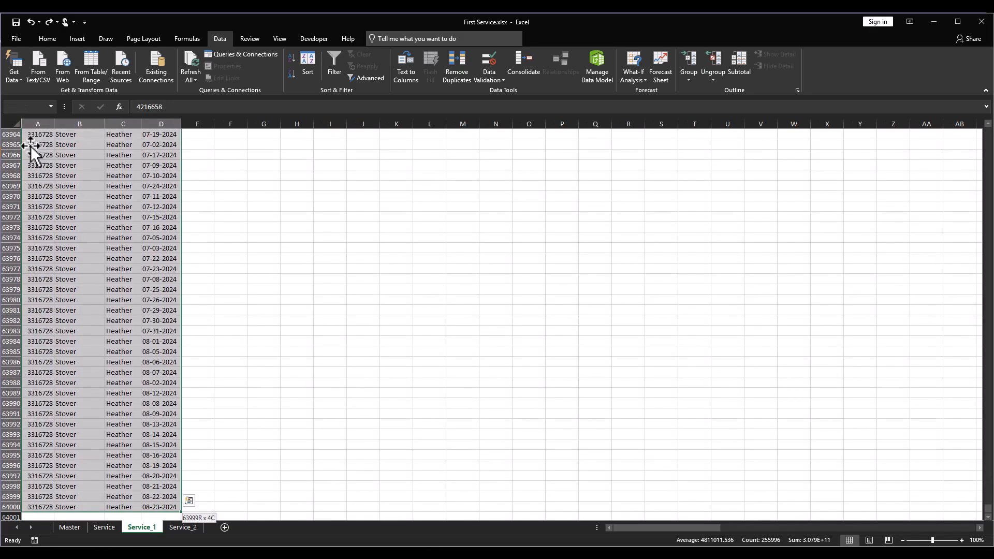
{"action": "scroll", "coordinate": [31, 378], "scroll_direction": "down", "scroll_amount": 1}
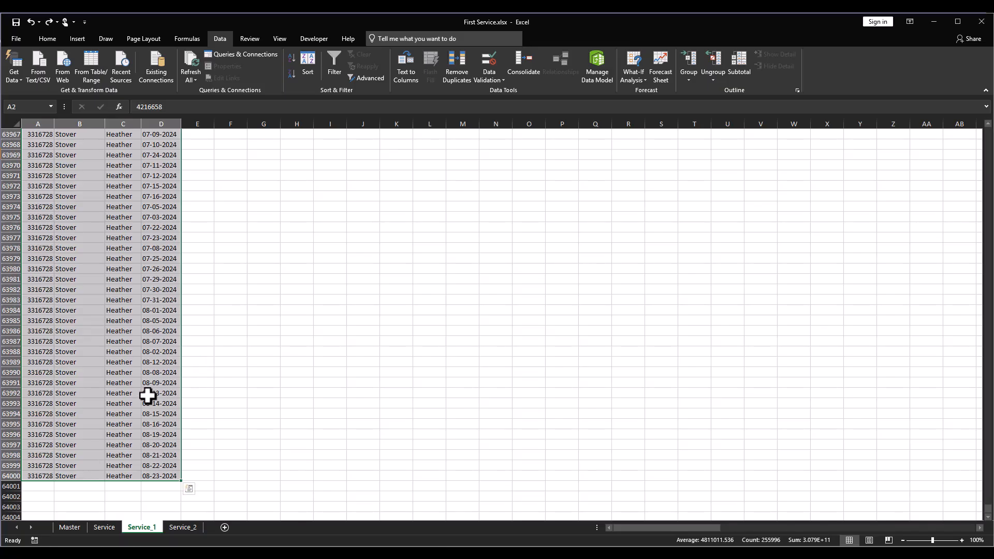
{"action": "key", "text": "ctrl+c"}
{"action": "key", "text": "ctrl+BackSpace"}
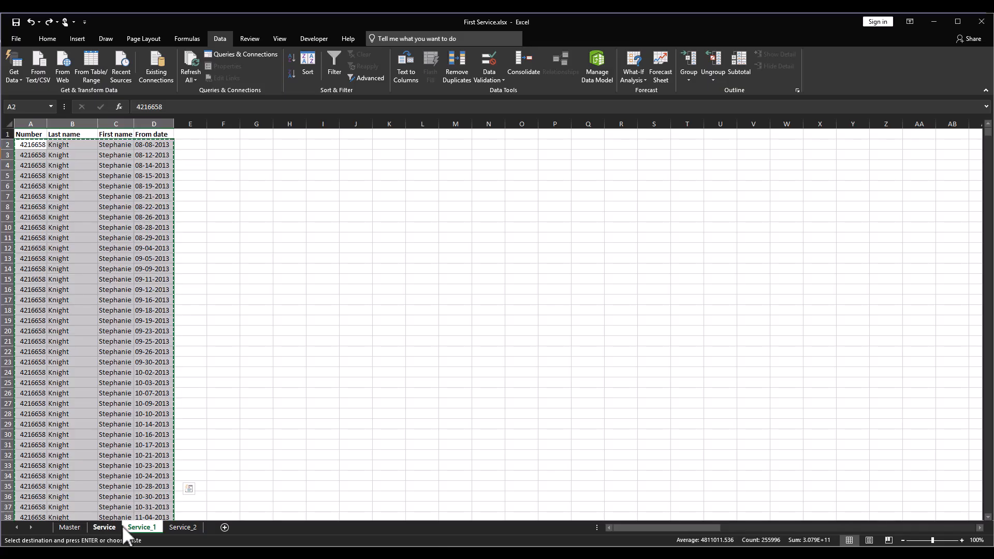
Paste the copied Service_1 entries below the last row of the Service sheet, starting at cell A64001.
{"action": "left_click", "coordinate": [106, 527]}
{"action": "left_click", "coordinate": [76, 145]}
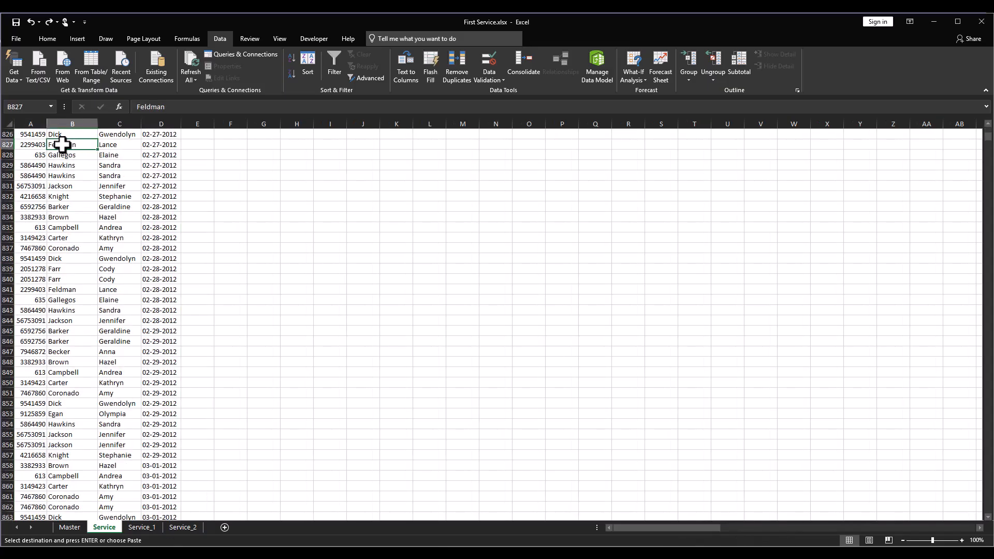
{"action": "key", "text": "ctrl+Down"}
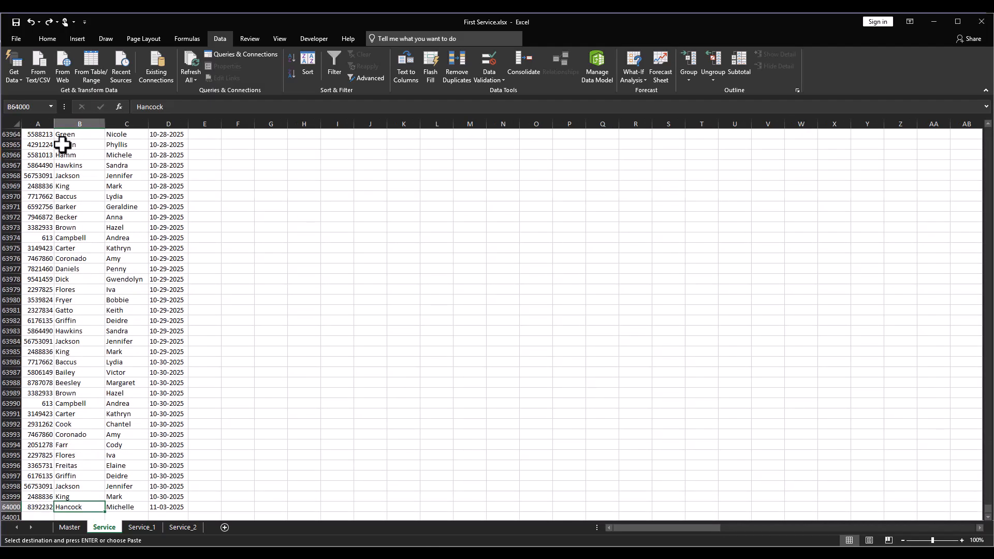
{"action": "key", "text": "Down"}
{"action": "key", "text": "Left"}
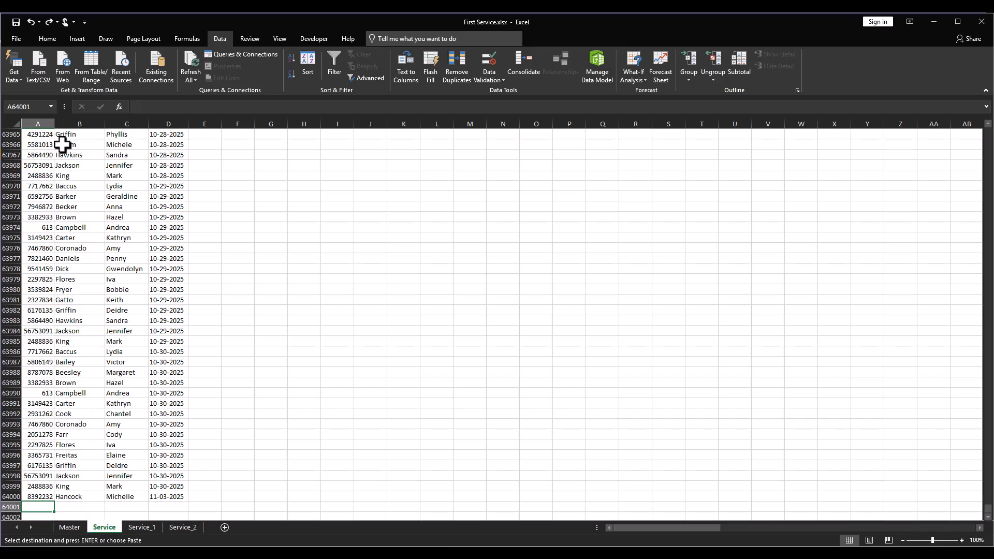
{"action": "key", "text": "ctrl+v"}
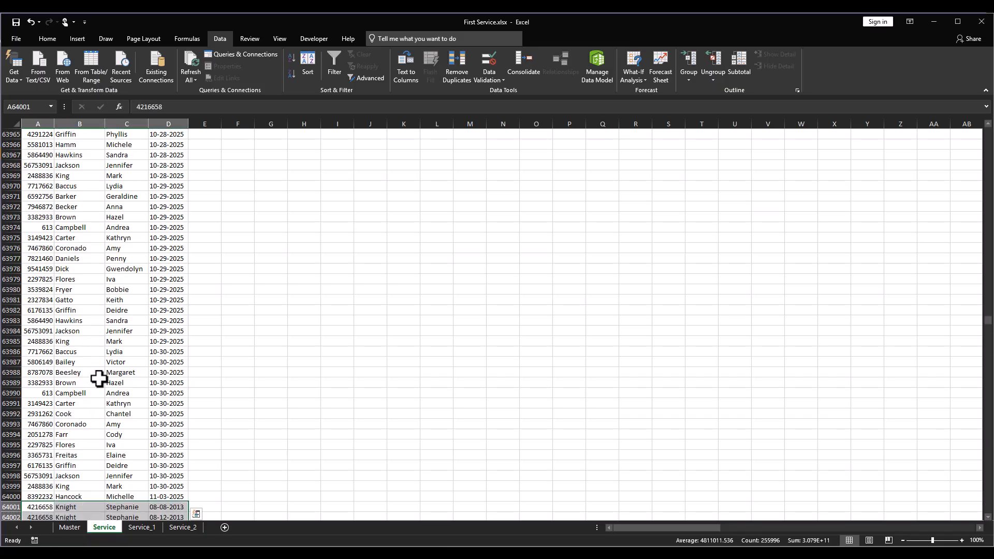
Copy all service entries on the Service_2 sheet from cell A2 to the last row, without the header row.
{"action": "left_click", "coordinate": [187, 529]}
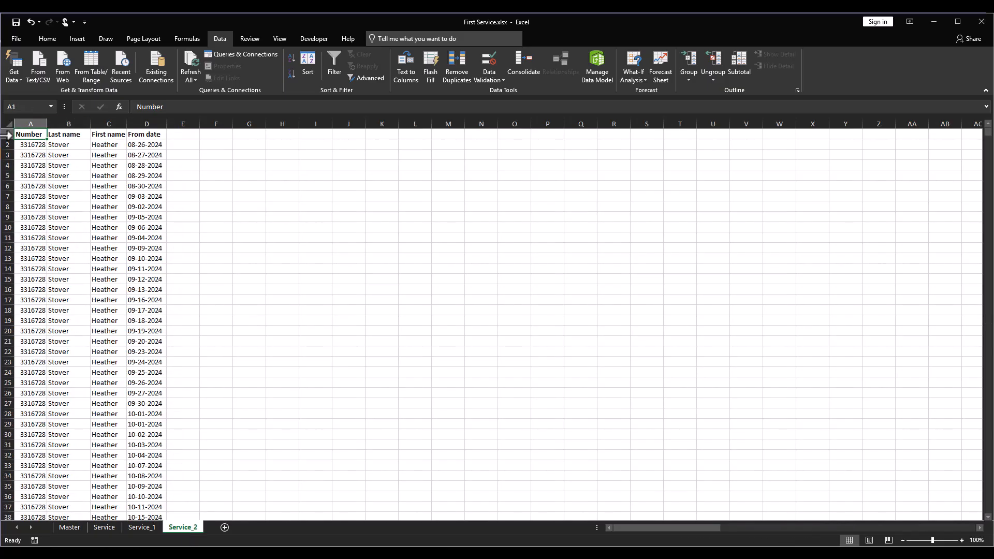
{"action": "left_click", "coordinate": [30, 146]}
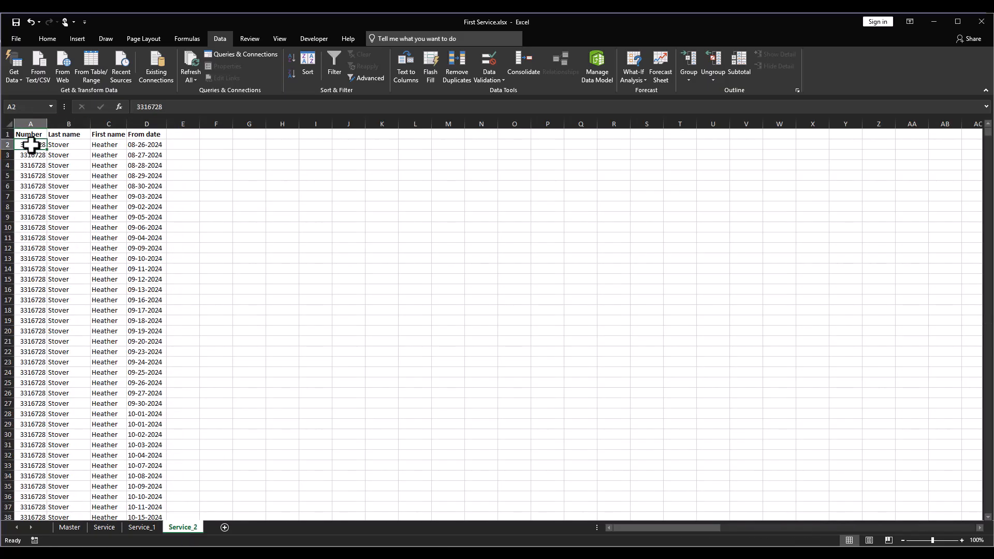
{"action": "key", "text": "ctrl+shift+Right"}
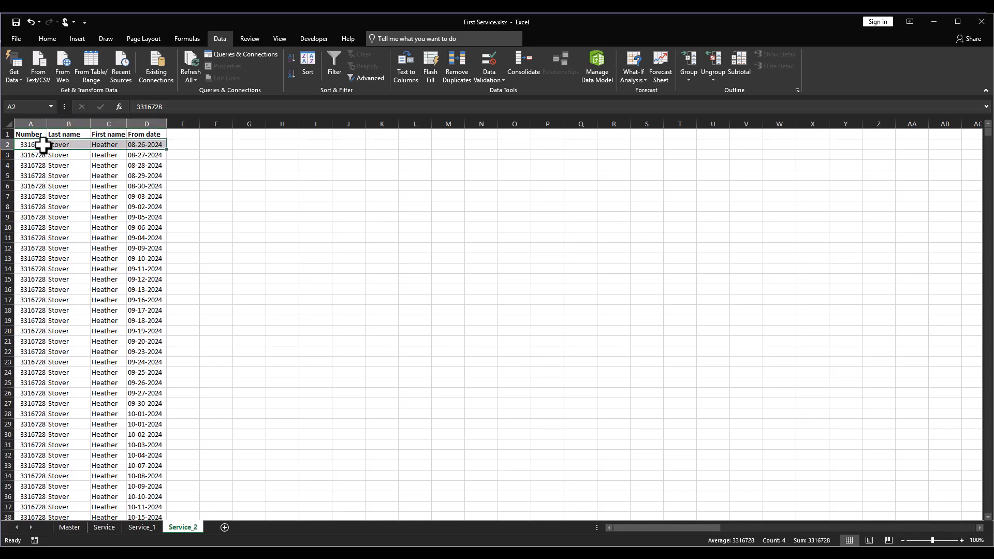
{"action": "key", "text": "ctrl+shift+Down"}
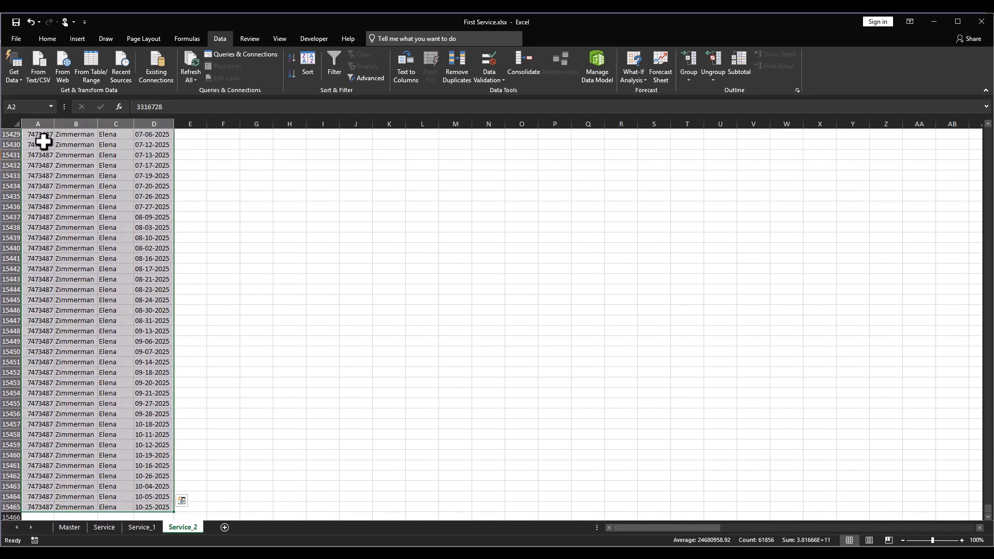
{"action": "key", "text": "ctrl+BackSpace"}
{"action": "key", "text": "ctrl+c"}
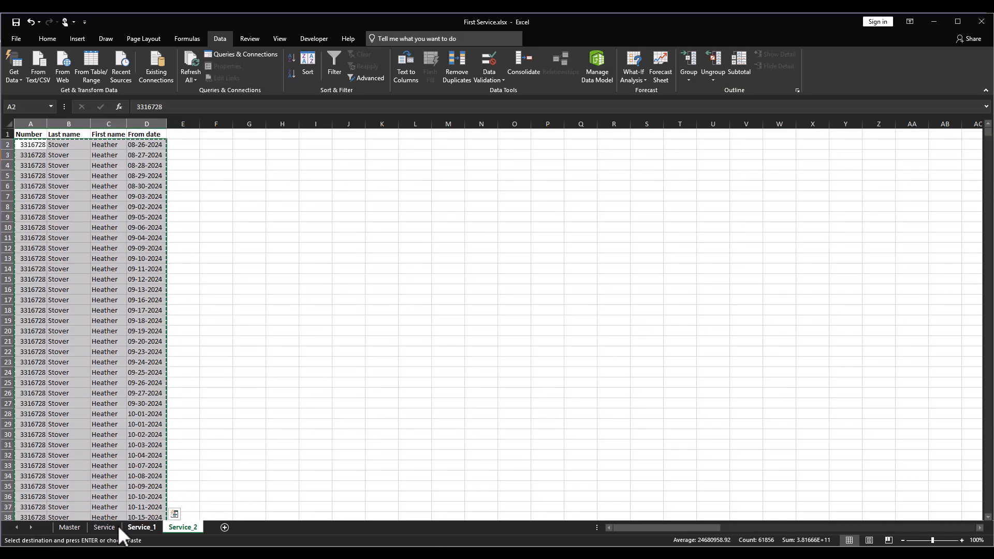
Paste the copied Service_2 entries below the last row of the Service sheet, starting at cell A128000.
{"action": "left_click", "coordinate": [106, 528]}
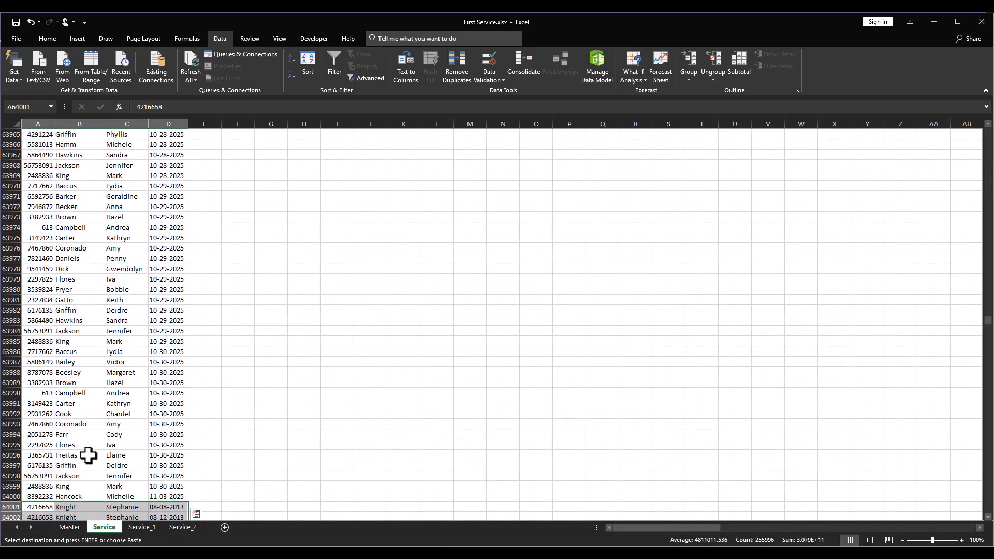
{"action": "key", "text": "ctrl+Down"}
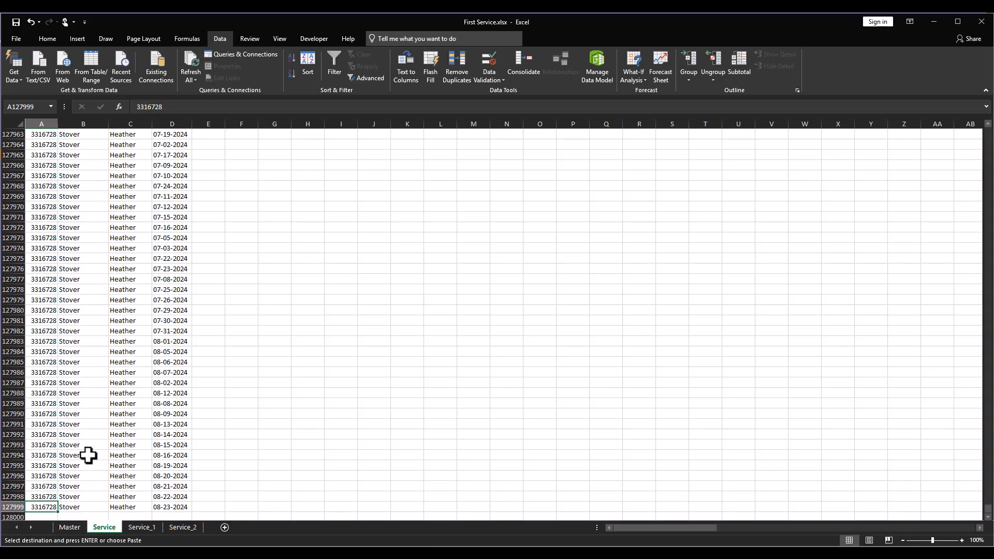
{"action": "key", "text": "Down"}
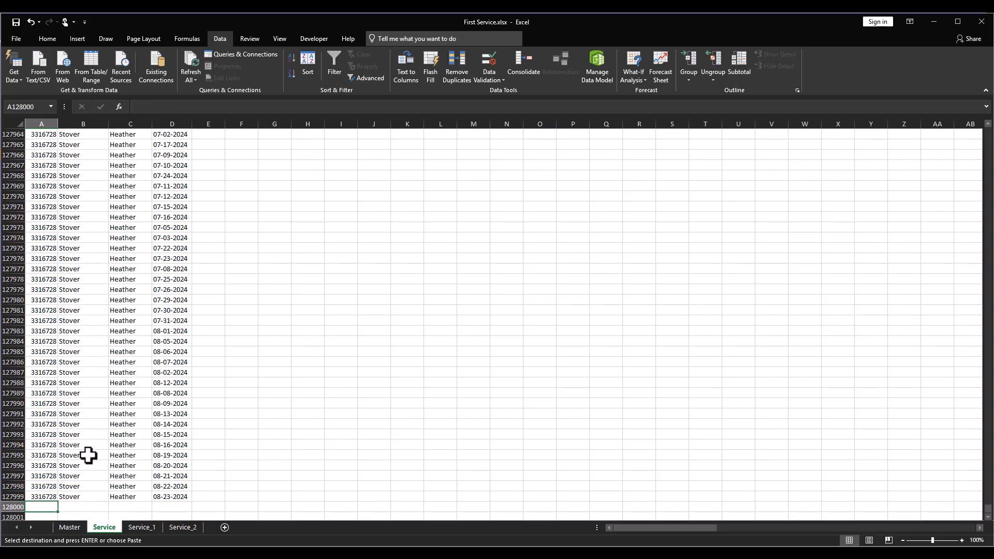
{"action": "key", "text": "ctrl+v"}
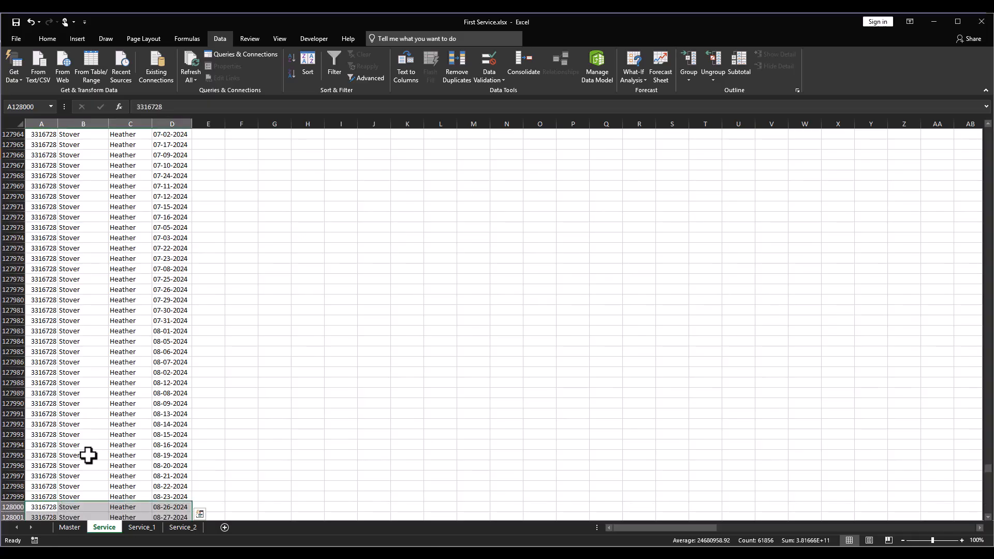
Sort all the combined entries on the Service sheet by From date in ascending order (A to Z).
{"action": "scroll", "coordinate": [155, 437], "scroll_direction": "up", "scroll_amount": 20}
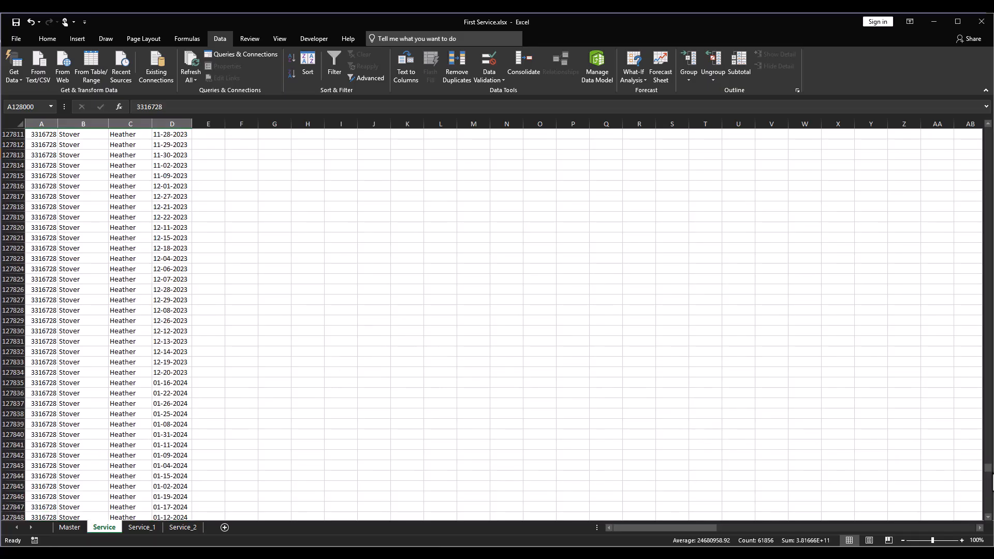
{"action": "left_click_drag", "start_coordinate": [988, 472], "coordinate": [987, 124]}
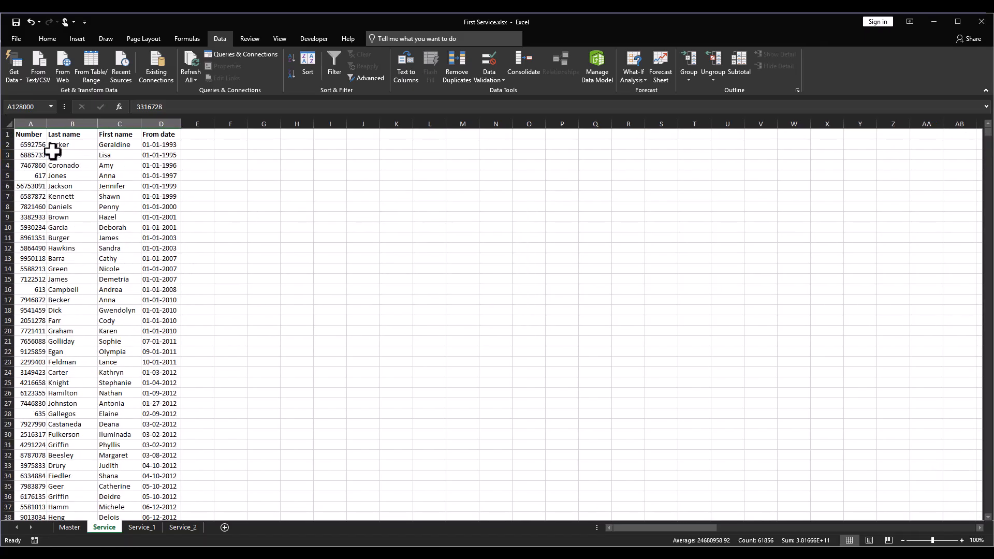
{"action": "left_click", "coordinate": [170, 146]}
{"action": "key", "text": "ctrl+a"}
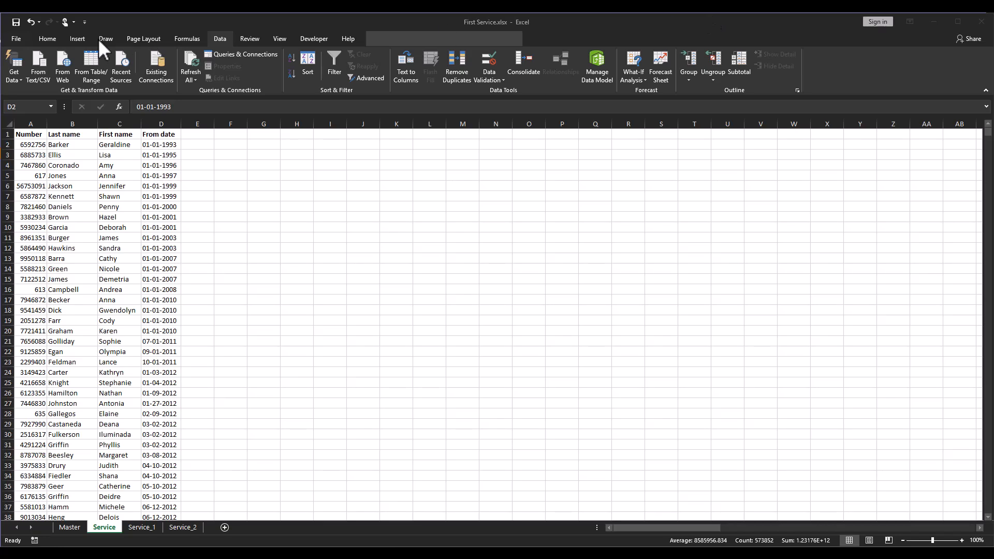
{"action": "left_click", "coordinate": [45, 39]}
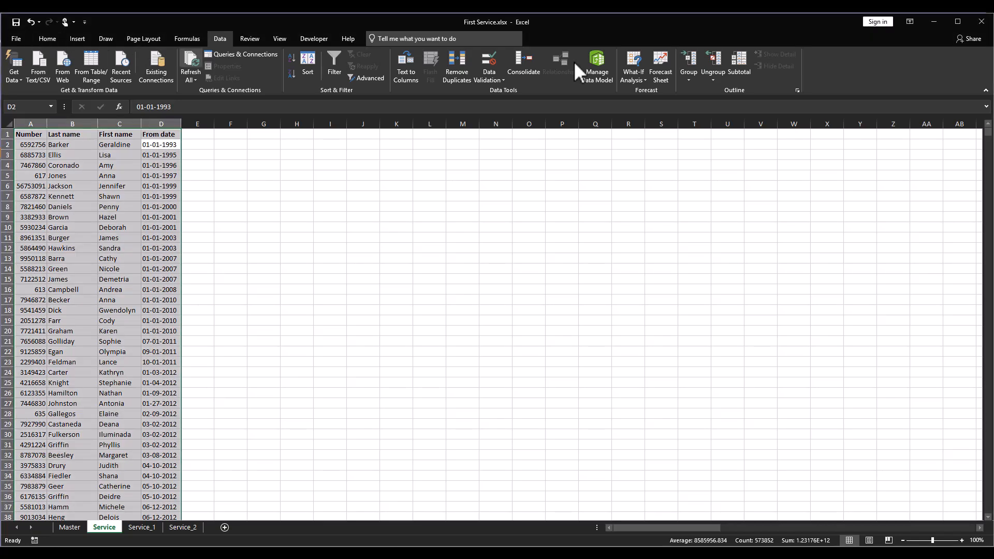
{"action": "left_click", "coordinate": [48, 38]}
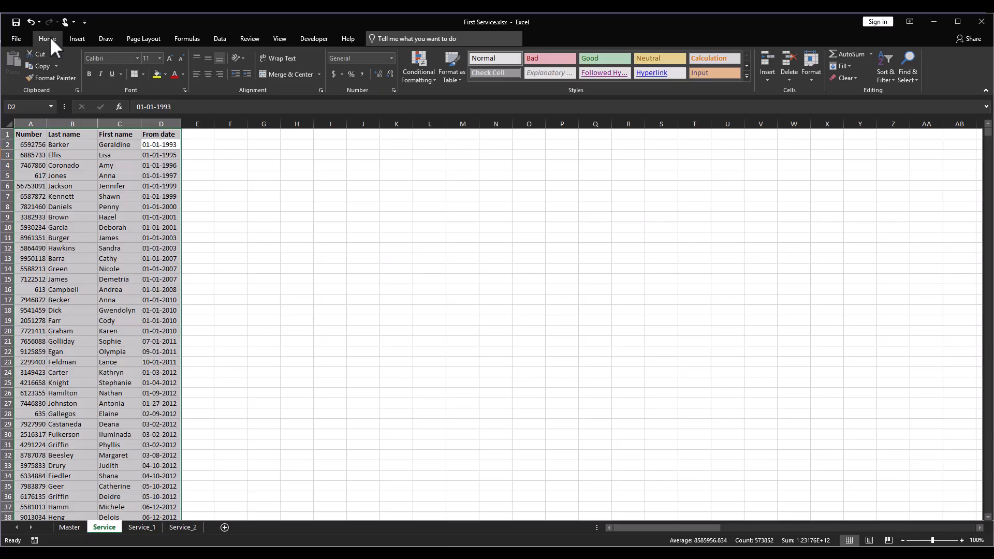
{"action": "left_click", "coordinate": [887, 73]}
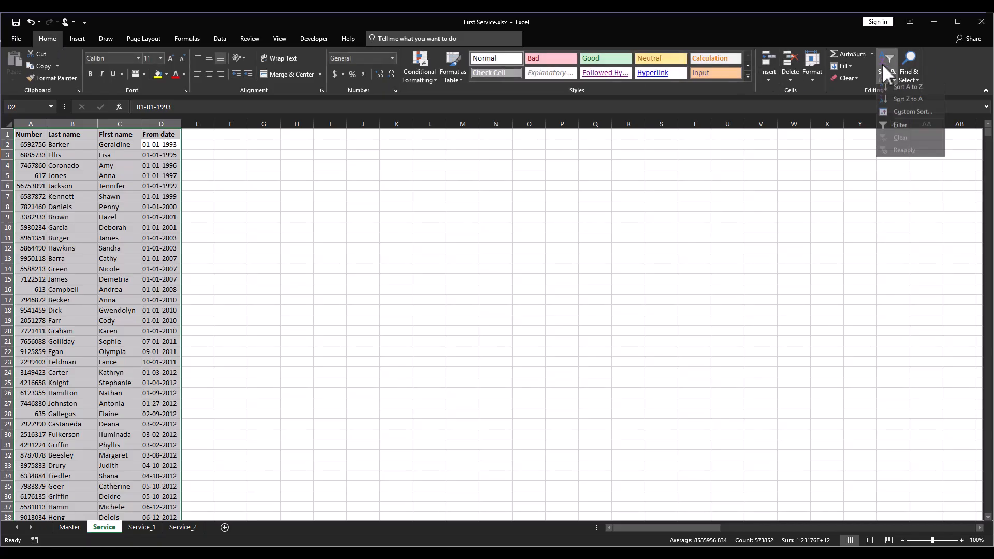
{"action": "left_click", "coordinate": [915, 92]}
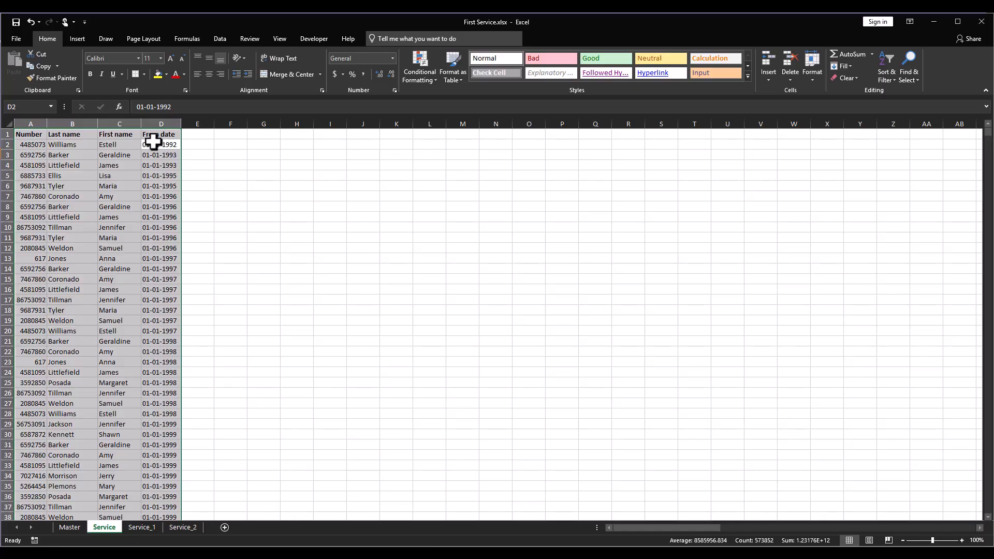
Remove duplicates from the Service sheet by comparing only the Number column, leaving out Last name, First name and From date.
{"action": "left_click", "coordinate": [219, 39]}
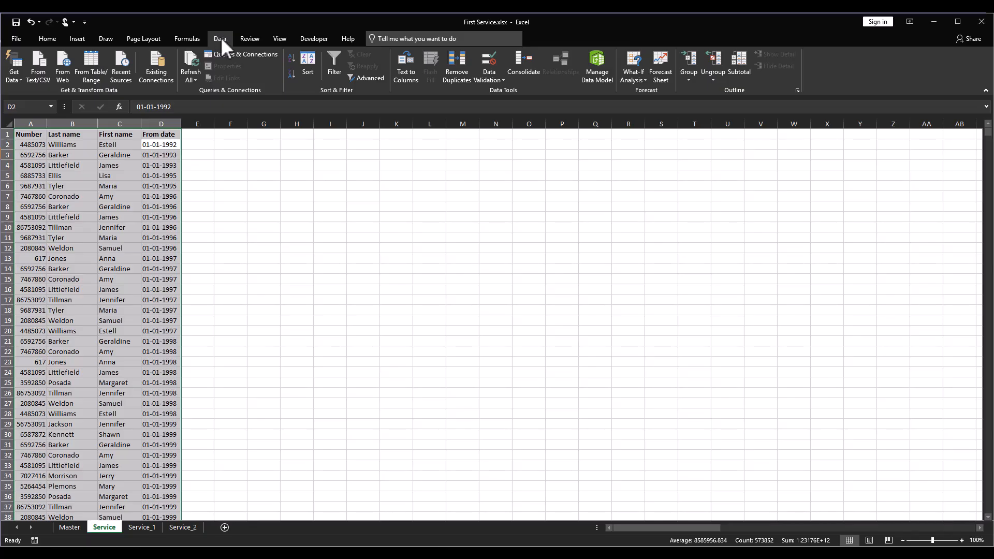
{"action": "left_click", "coordinate": [462, 64]}
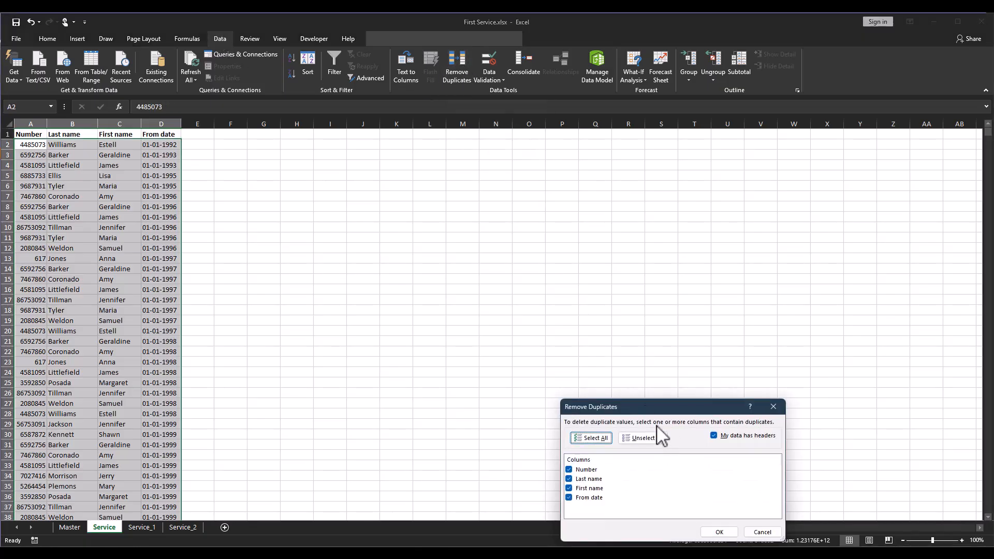
{"action": "left_click_drag", "start_coordinate": [655, 403], "coordinate": [575, 274]}
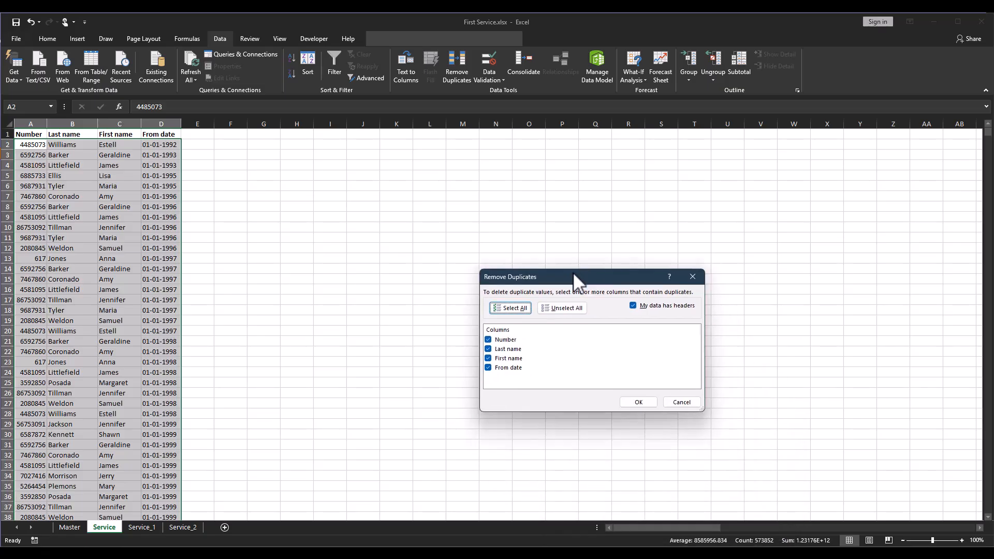
{"action": "left_click", "coordinate": [487, 349]}
{"action": "left_click", "coordinate": [488, 358]}
{"action": "left_click", "coordinate": [488, 367]}
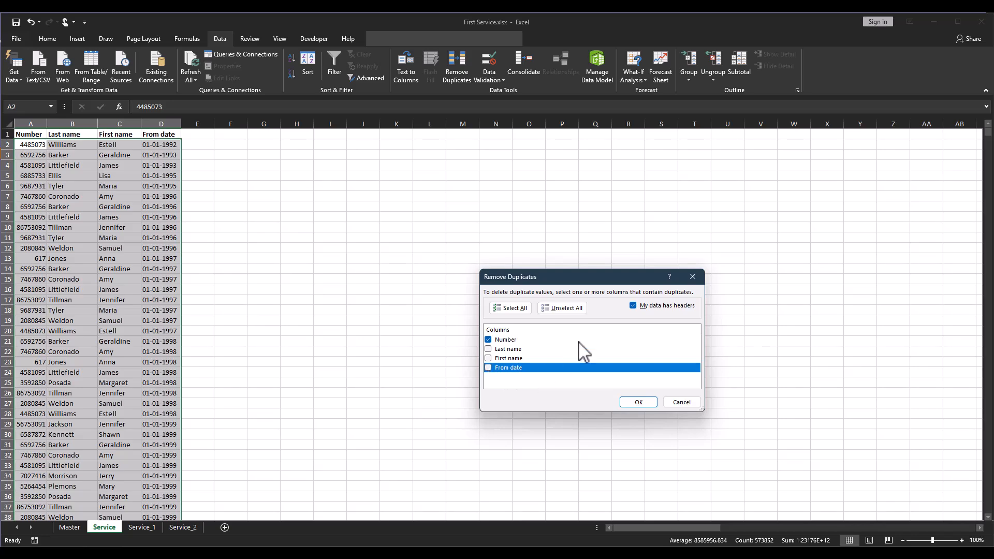
{"action": "left_click", "coordinate": [626, 401]}
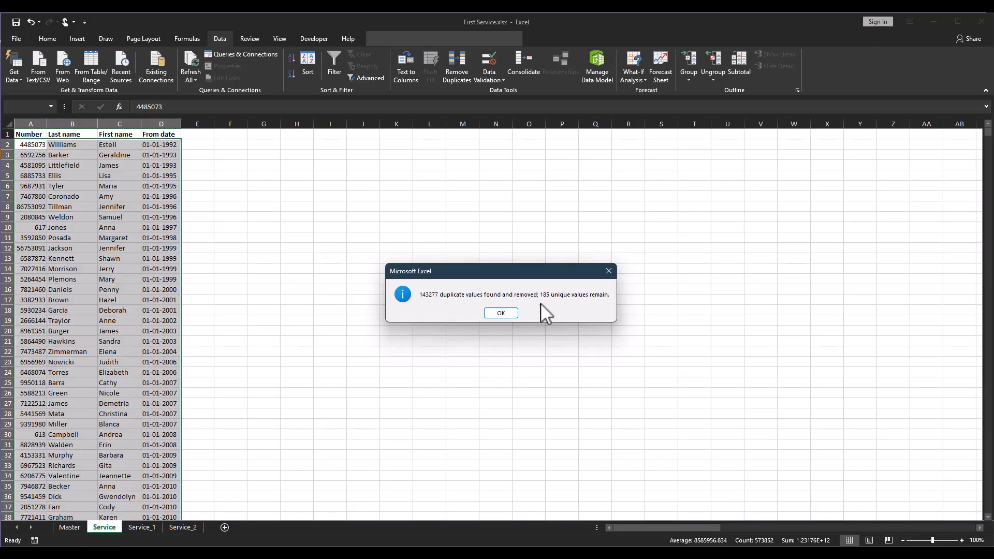
{"action": "left_click", "coordinate": [502, 312]}
{"action": "left_click", "coordinate": [101, 195]}
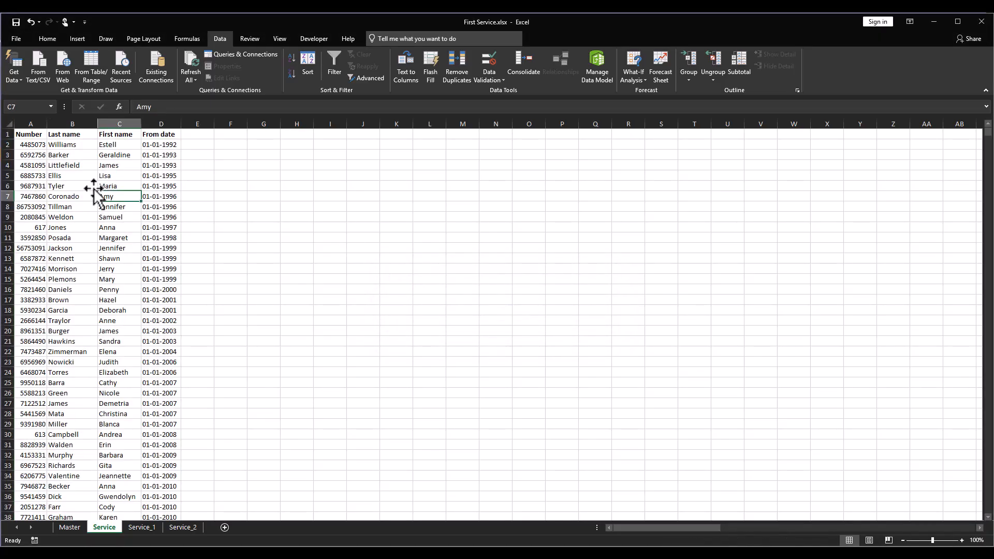